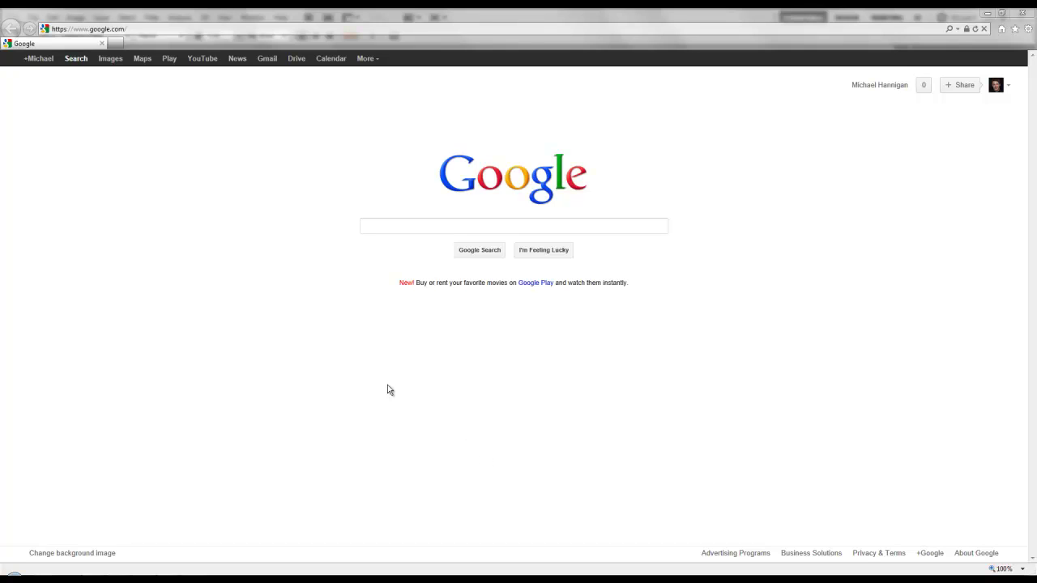
{"action": "left_click", "coordinate": [205, 29]}
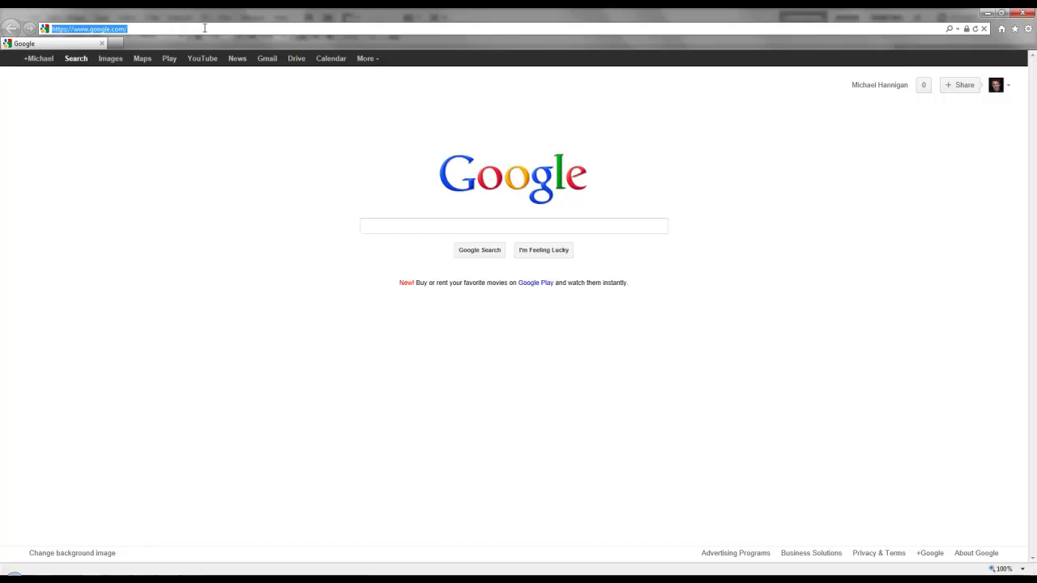
{"action": "key", "text": "BackSpace"}
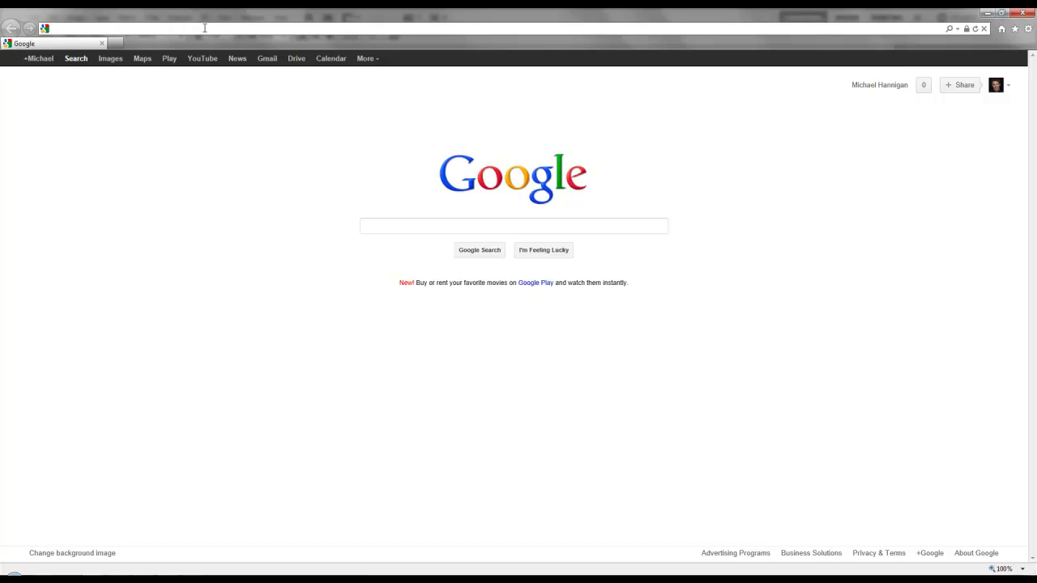
{"action": "type", "text": "http://brainchamber.com/yourls/ArabicFarsiPSD"}
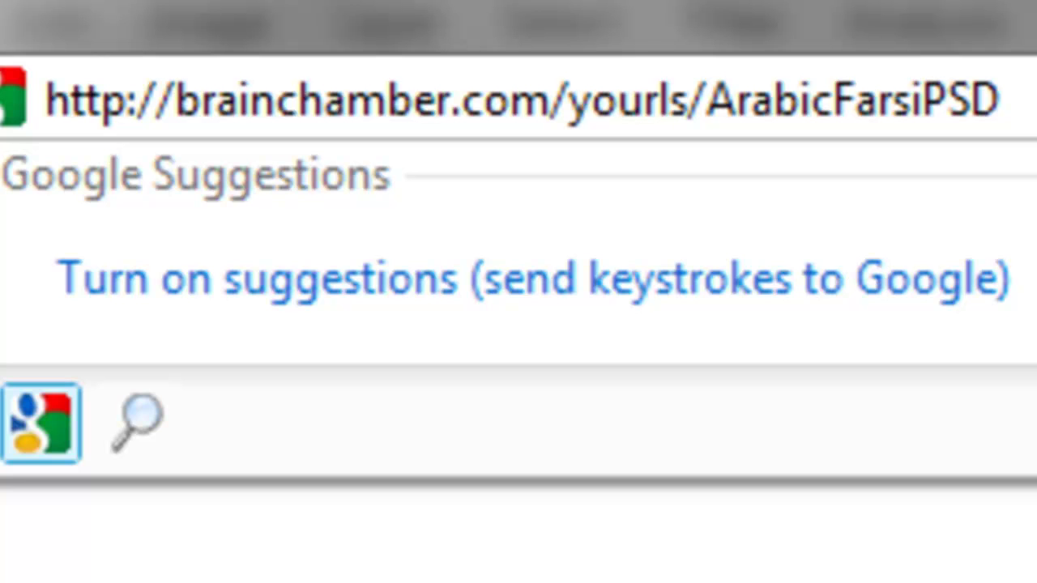
{"action": "key", "text": "Return"}
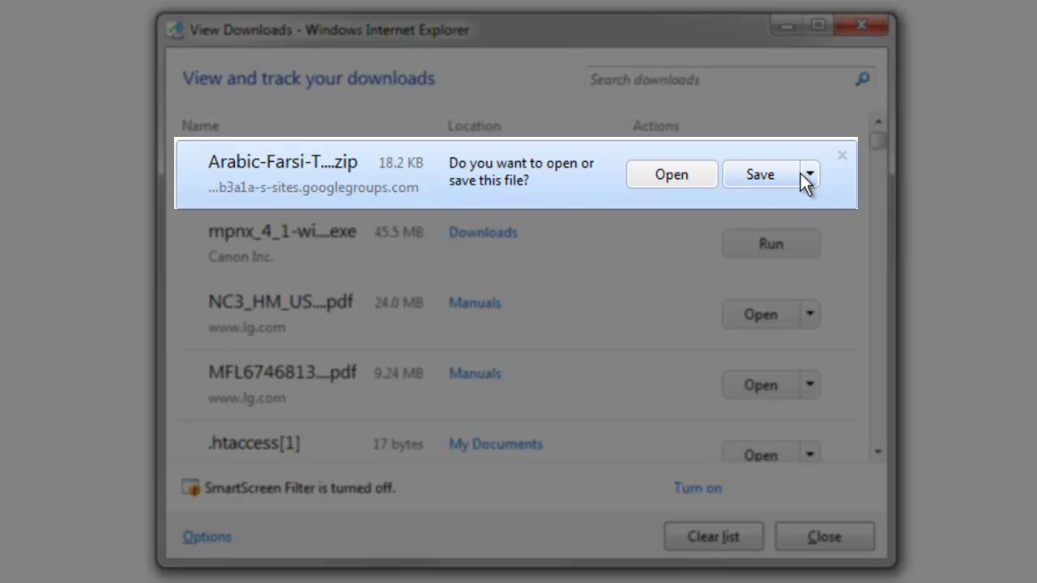
- Save the 18.2 KB Arabic-Farsi-Template-For-Photoshop.zip from the downloads window
{"action": "left_click", "coordinate": [695, 169]}
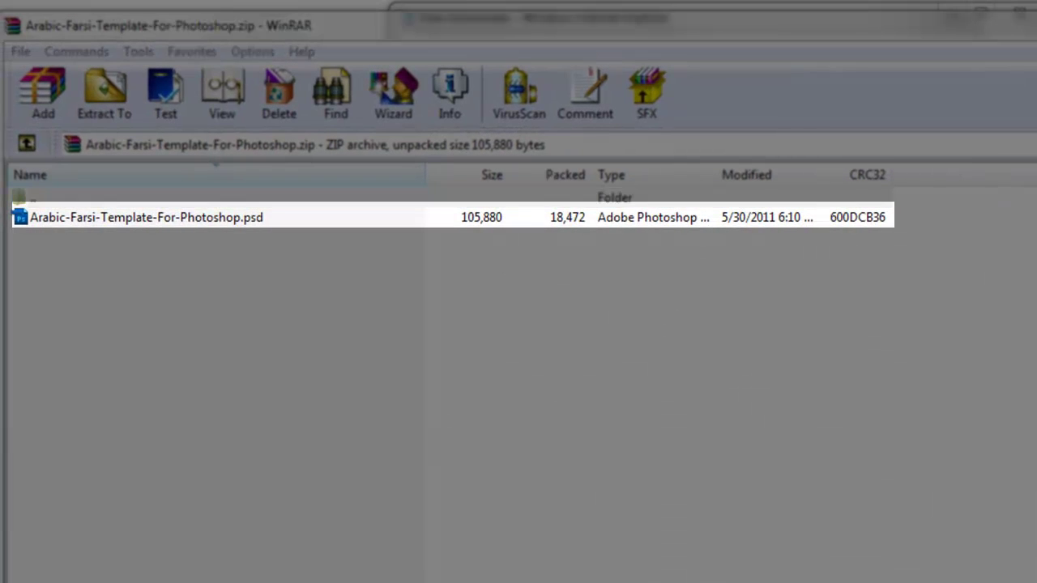
- Open Arabic-Farsi-Template-For-Photoshop.psd from the WinRAR archive into Photoshop
{"action": "right_click", "coordinate": [193, 226]}
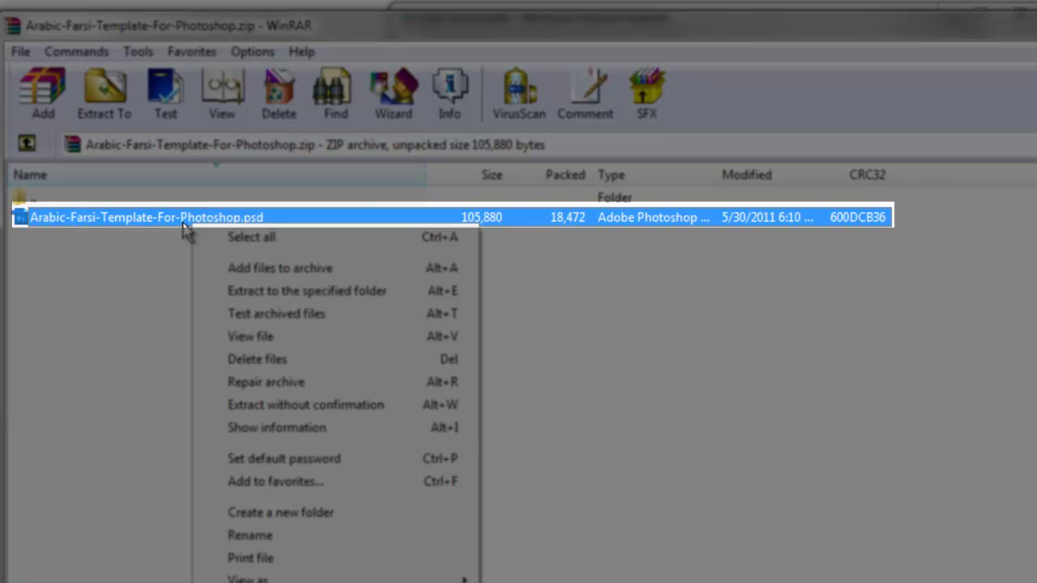
{"action": "left_click", "coordinate": [184, 224]}
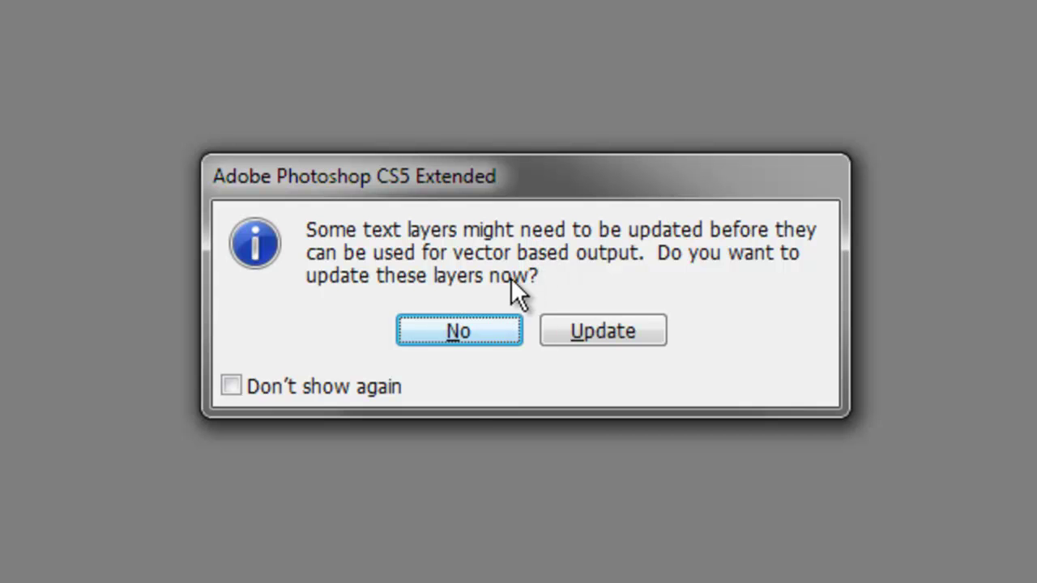
- Decline updating text layers so the template opens showing its Arabic greeting
{"action": "left_click", "coordinate": [468, 328]}
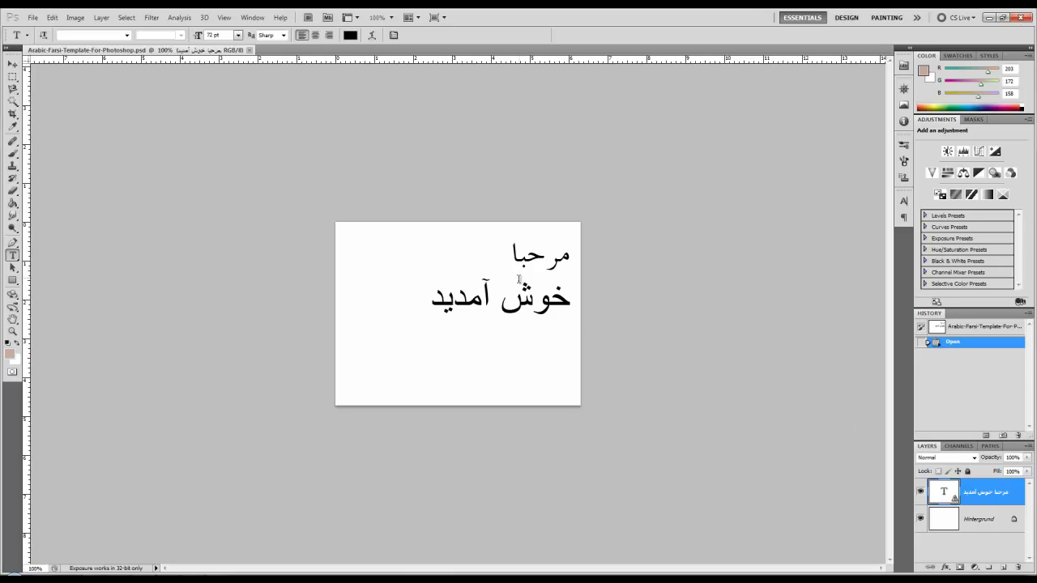
- Duplicate the Arabic text layer within the same document
{"action": "right_click", "coordinate": [989, 491]}
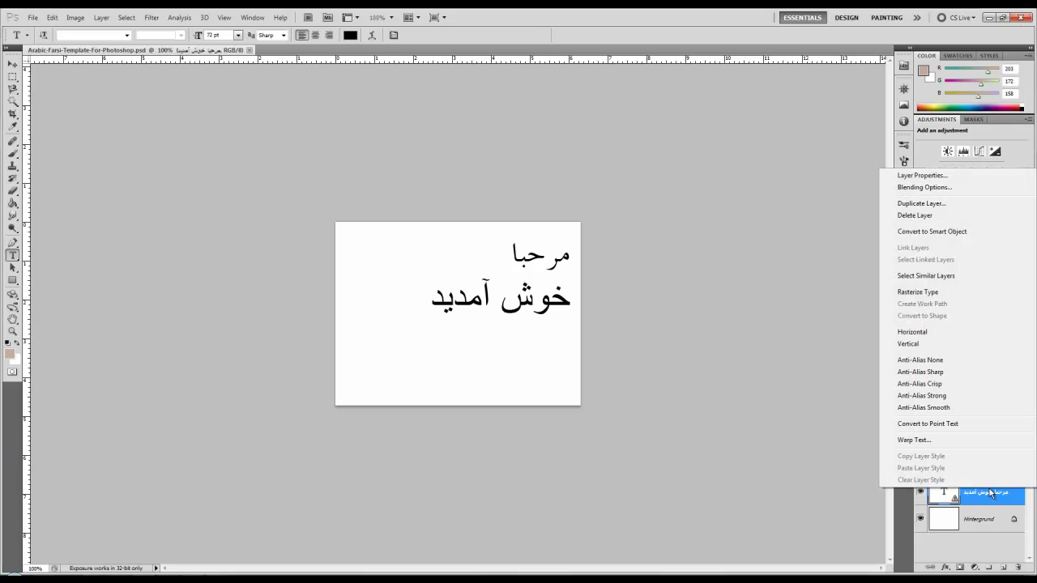
{"action": "left_click", "coordinate": [924, 203]}
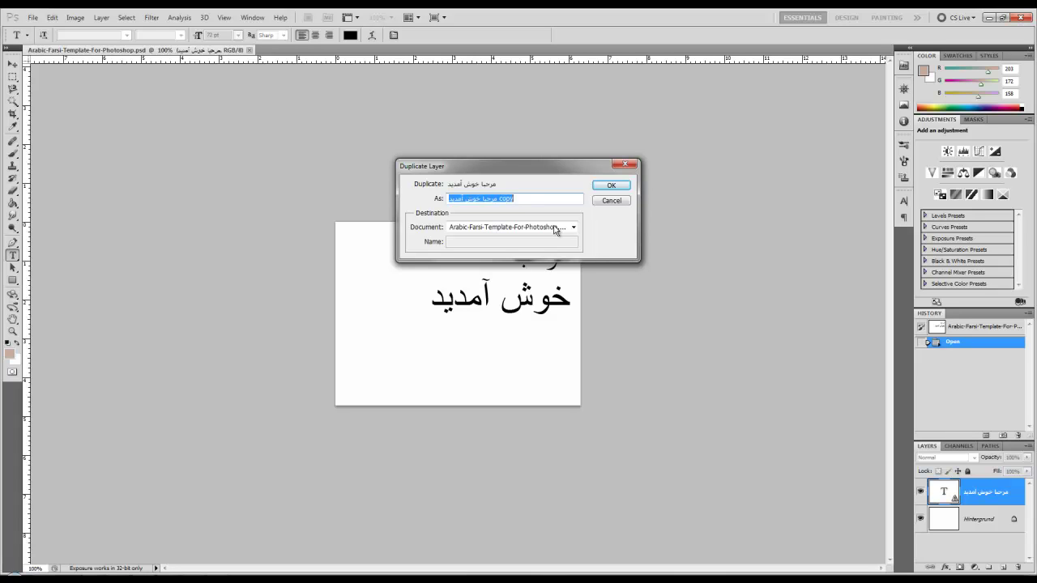
{"action": "left_click", "coordinate": [552, 226]}
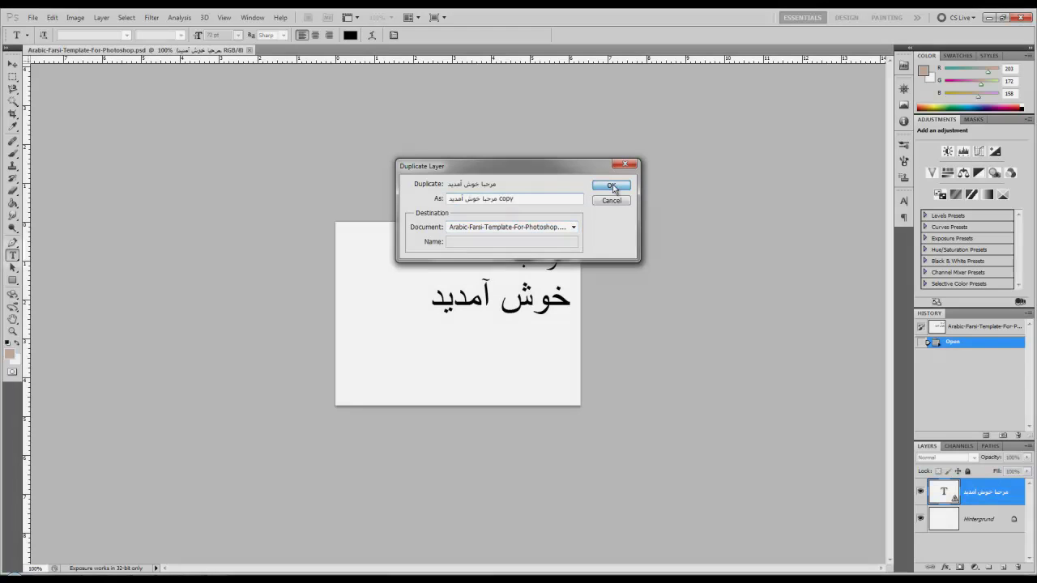
{"action": "left_click", "coordinate": [613, 183]}
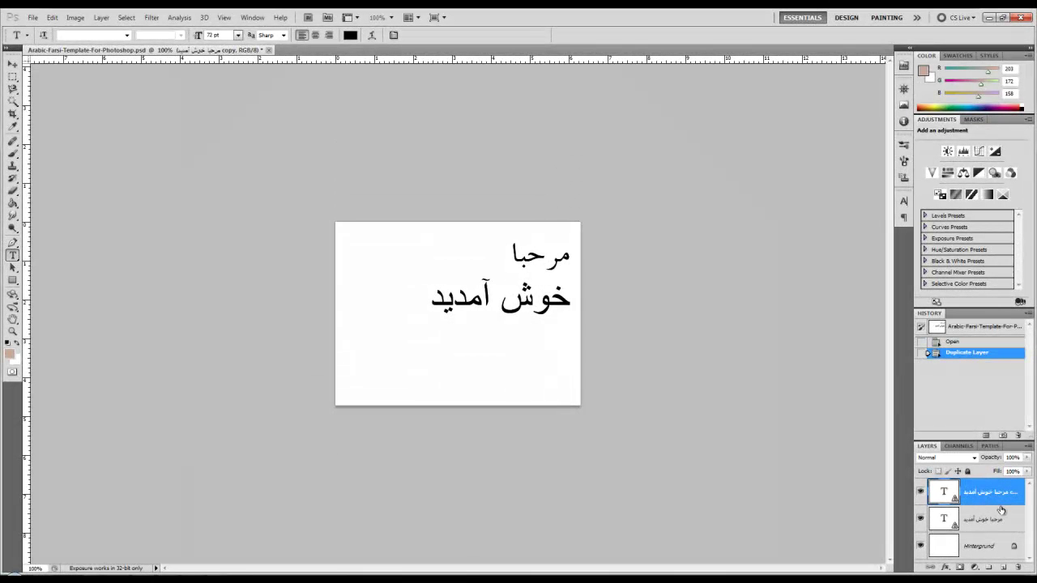
- Hide the original Arabic text layer, leaving only the copy visible
{"action": "left_click", "coordinate": [998, 521]}
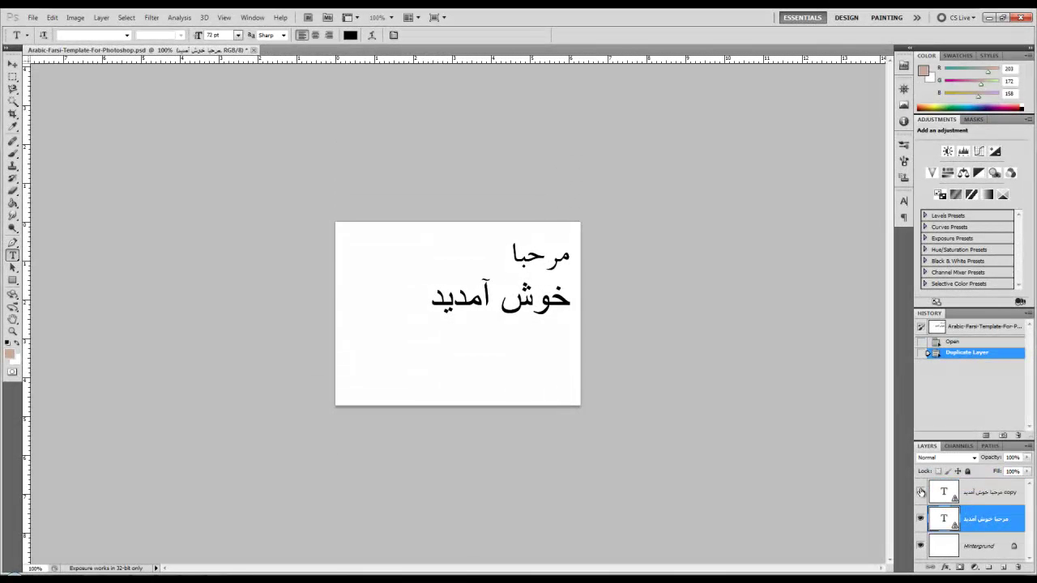
{"action": "left_click", "coordinate": [920, 492]}
{"action": "left_click", "coordinate": [921, 519]}
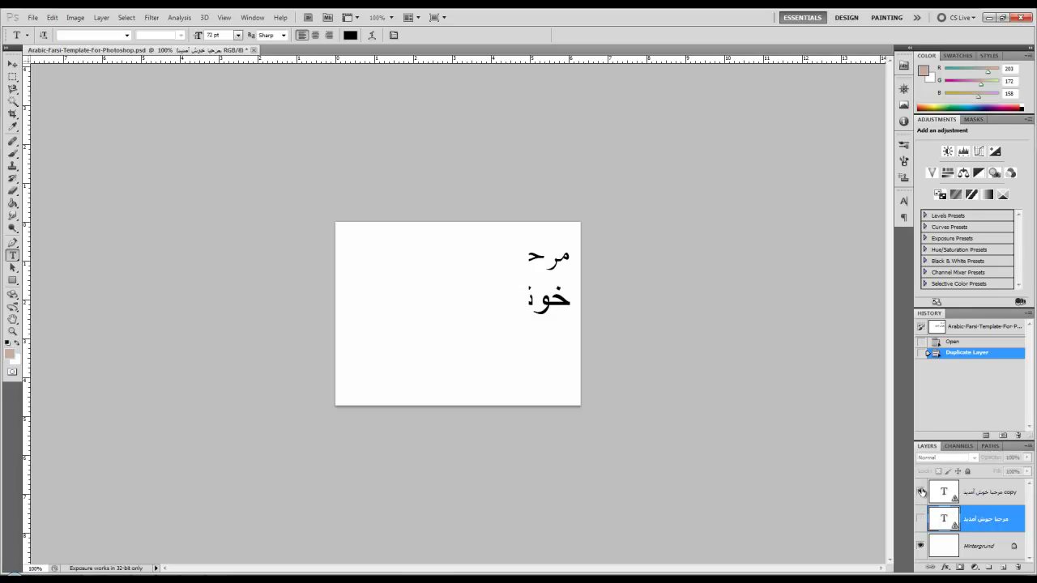
{"action": "left_click", "coordinate": [921, 492]}
- In the copied layer, insert 'fdsa' into the first Arabic line and 'abcd' into the second
{"action": "left_click", "coordinate": [488, 300]}
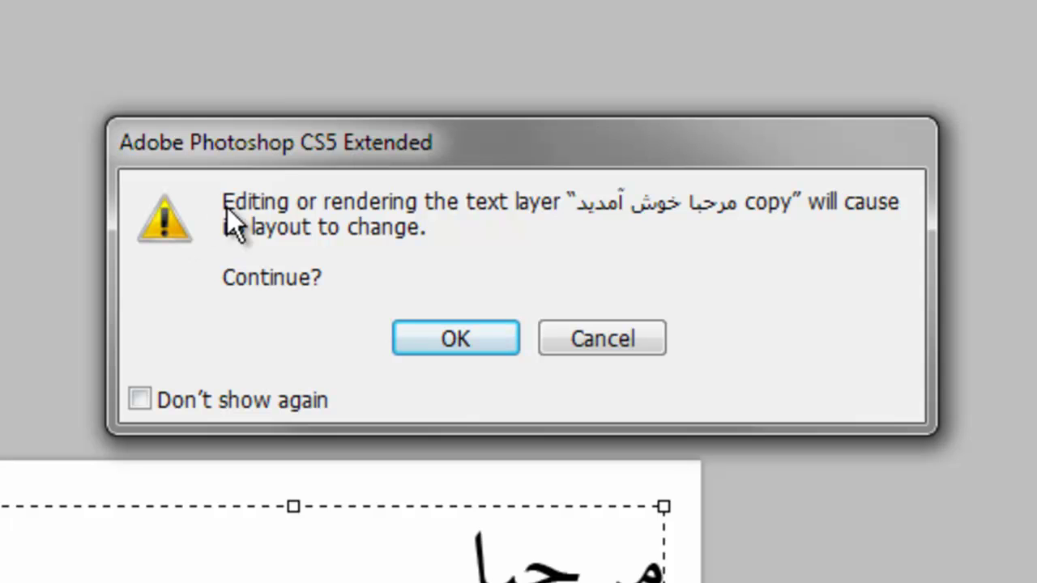
{"action": "left_click", "coordinate": [456, 336]}
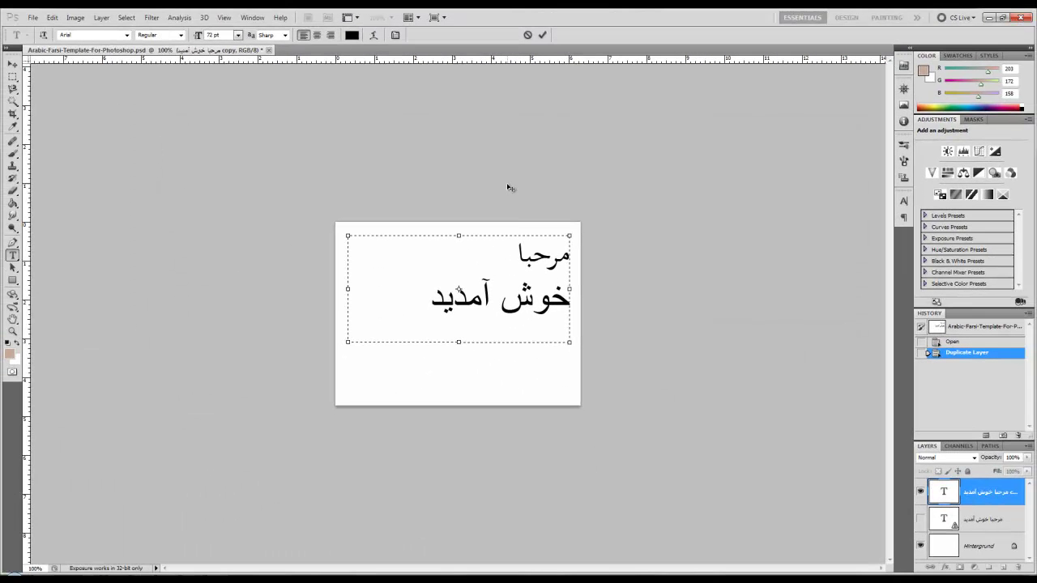
{"action": "left_click", "coordinate": [517, 256]}
{"action": "left_click", "coordinate": [525, 257]}
{"action": "type", "text": "f"}
{"action": "type", "text": "ds"}
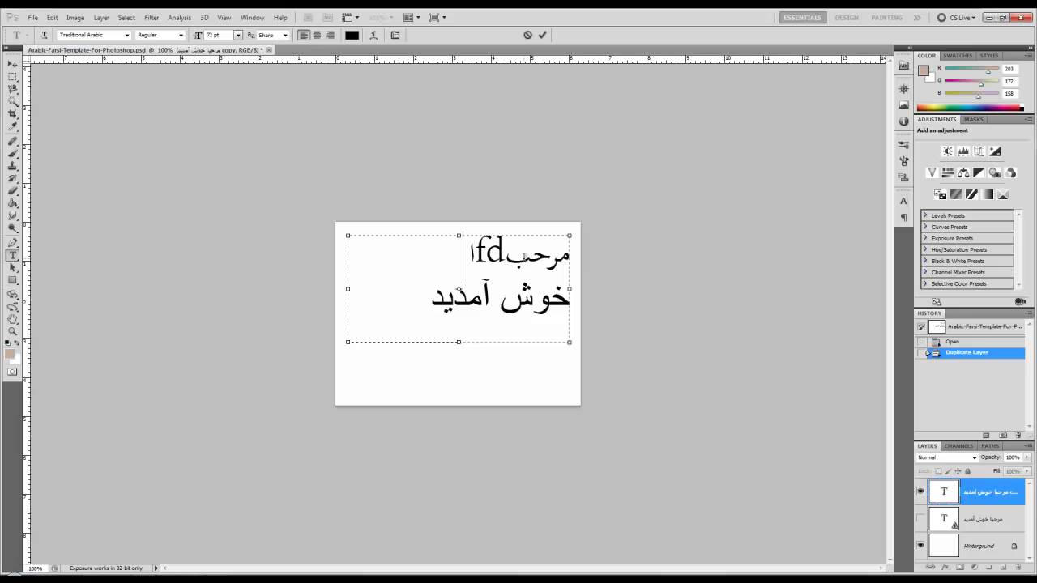
{"action": "type", "text": "a"}
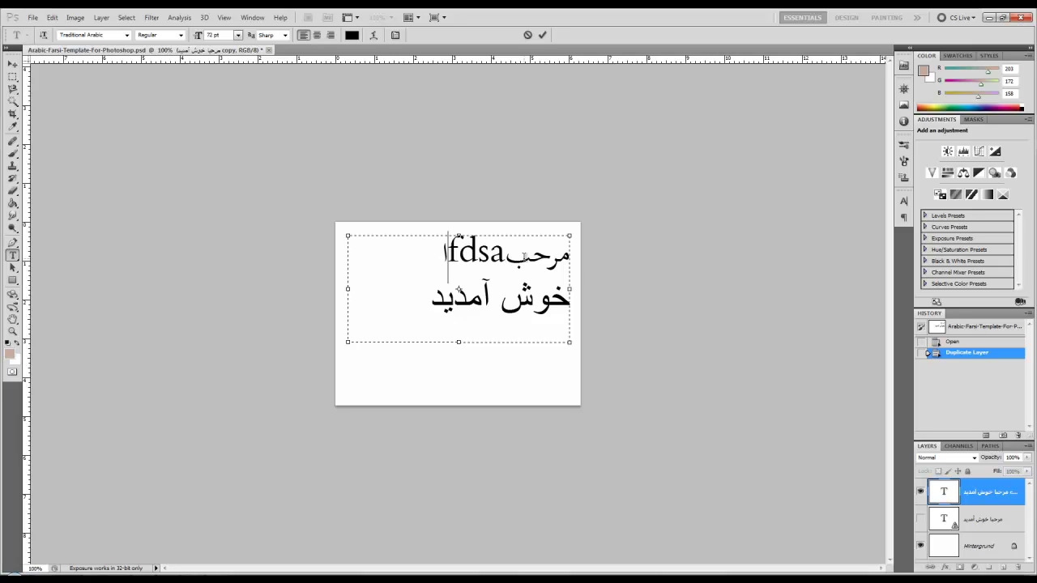
{"action": "left_click", "coordinate": [509, 300]}
{"action": "type", "text": "abcd"}
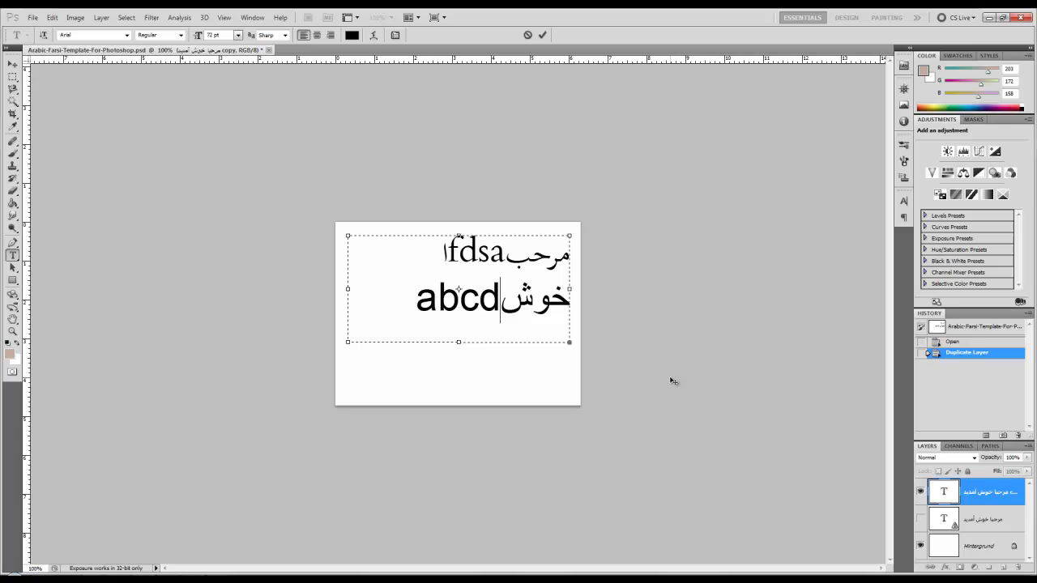
- Browse the font family list, then commit the text edit
{"action": "left_click", "coordinate": [126, 36]}
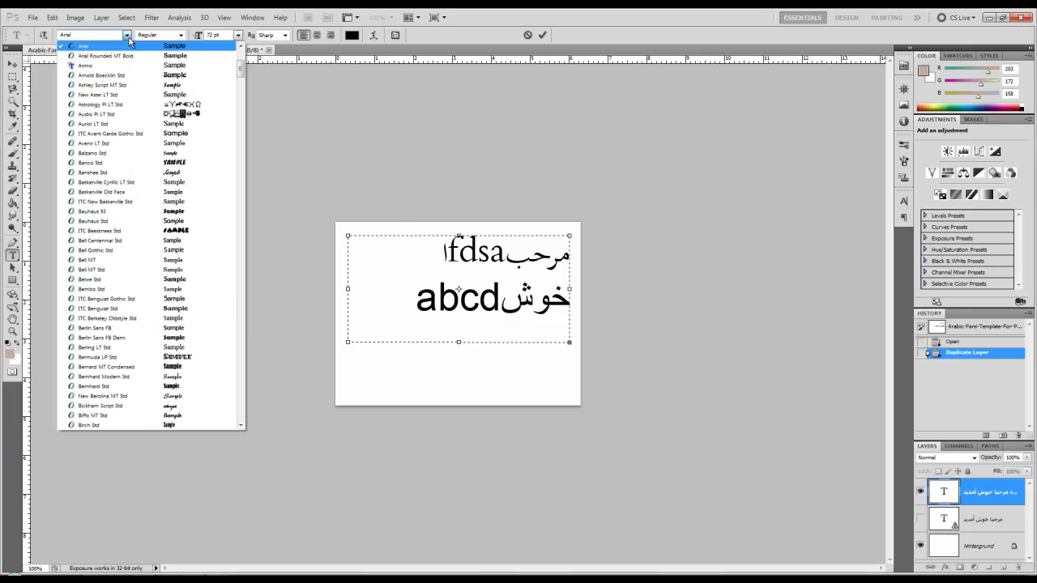
{"action": "scroll", "coordinate": [133, 48], "scroll_direction": "up", "scroll_amount": 2}
{"action": "scroll", "coordinate": [136, 69], "scroll_direction": "up", "scroll_amount": 4}
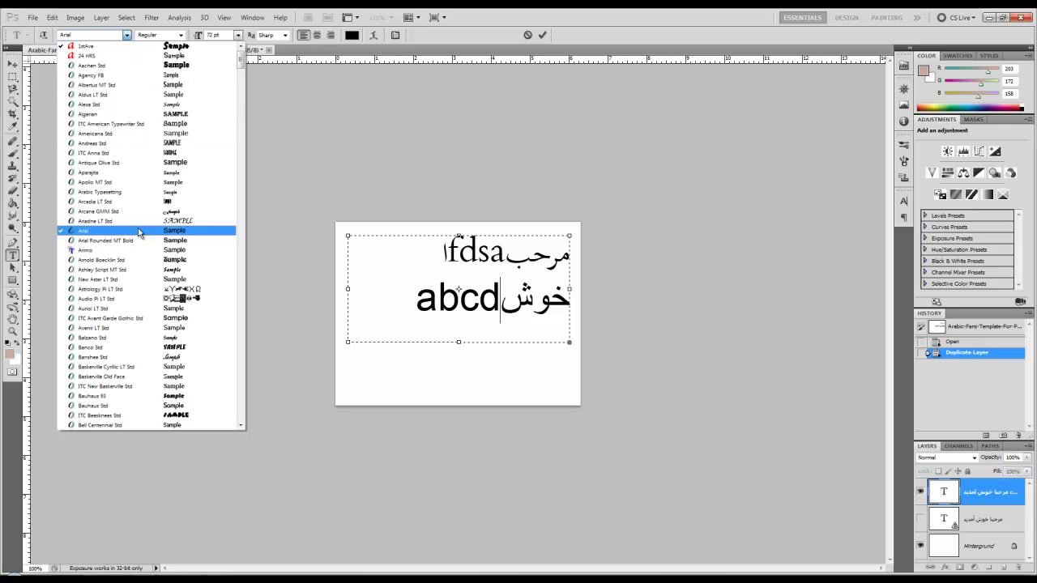
{"action": "left_click", "coordinate": [518, 357]}
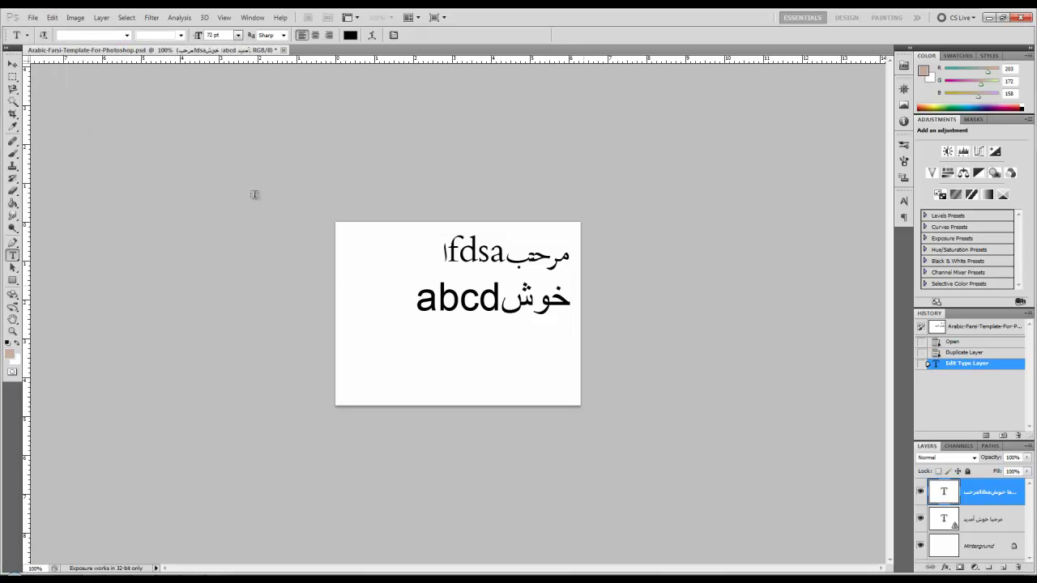
- Move the edited fdsa/abcd copy below the original greeting and select the original text layer
{"action": "left_click", "coordinate": [12, 63]}
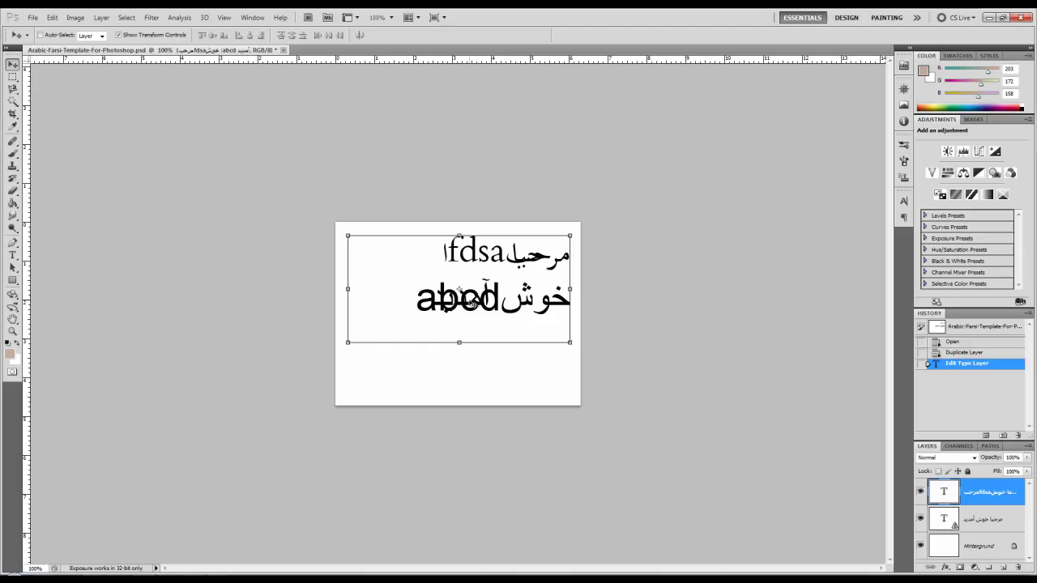
{"action": "left_click_drag", "start_coordinate": [471, 321], "coordinate": [472, 379]}
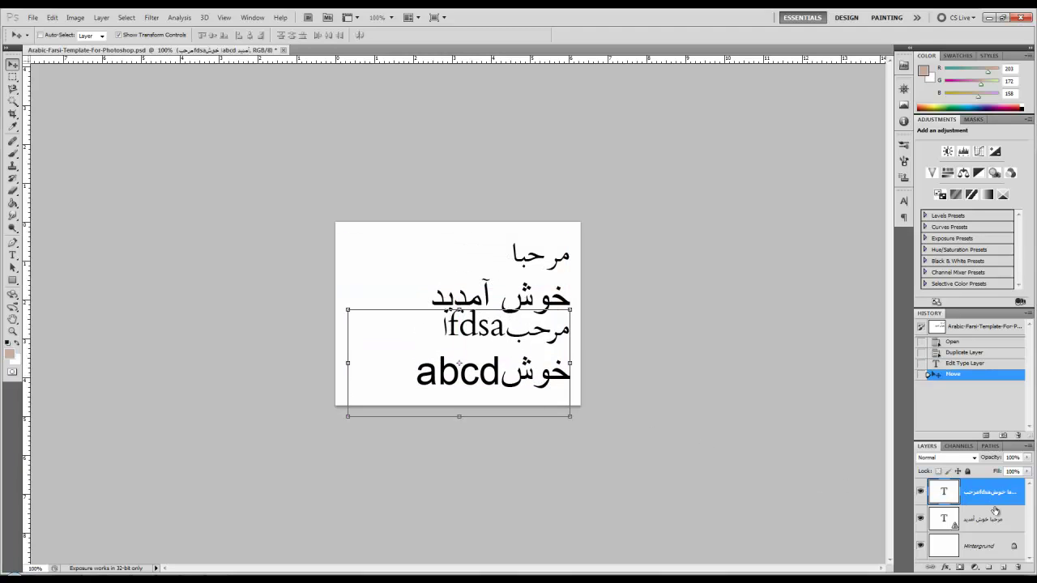
{"action": "right_click", "coordinate": [990, 502]}
{"action": "left_click", "coordinate": [985, 521]}
{"action": "right_click", "coordinate": [985, 521]}
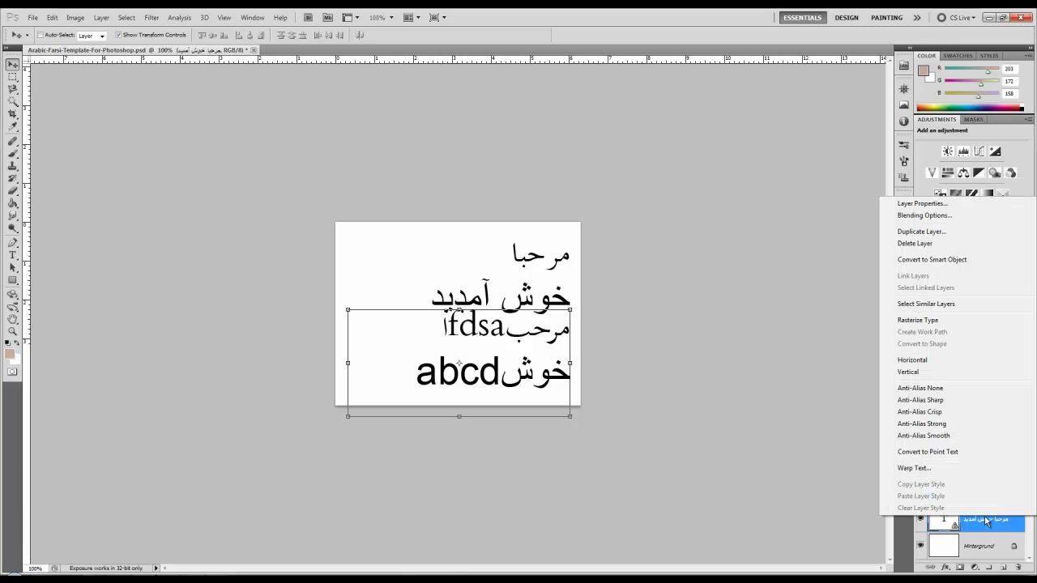
- Duplicate the original Arabic text layer into a new document
{"action": "left_click", "coordinate": [953, 233]}
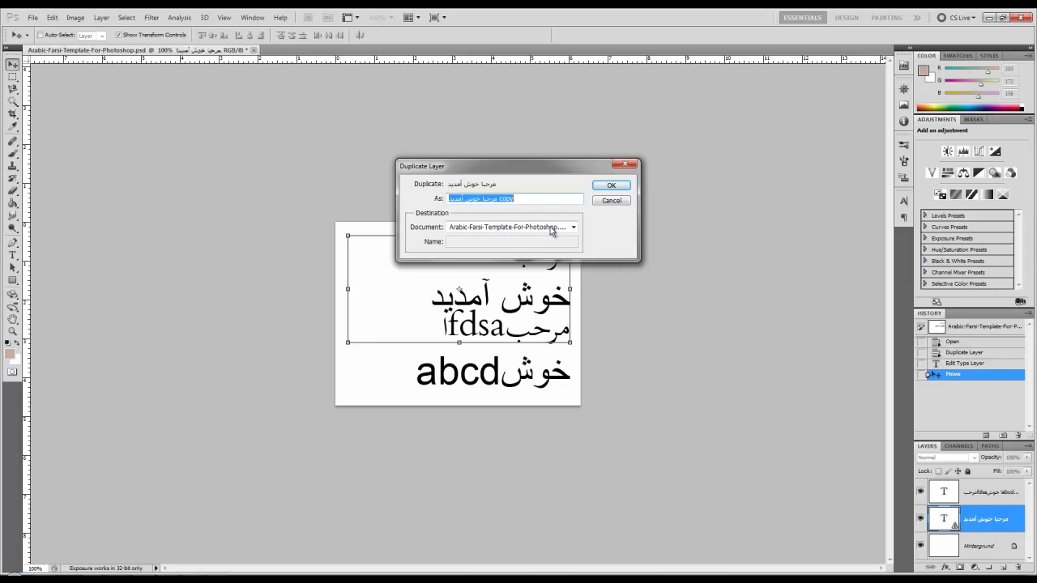
{"action": "left_click", "coordinate": [559, 228]}
{"action": "left_click", "coordinate": [493, 247]}
{"action": "left_click", "coordinate": [600, 186]}
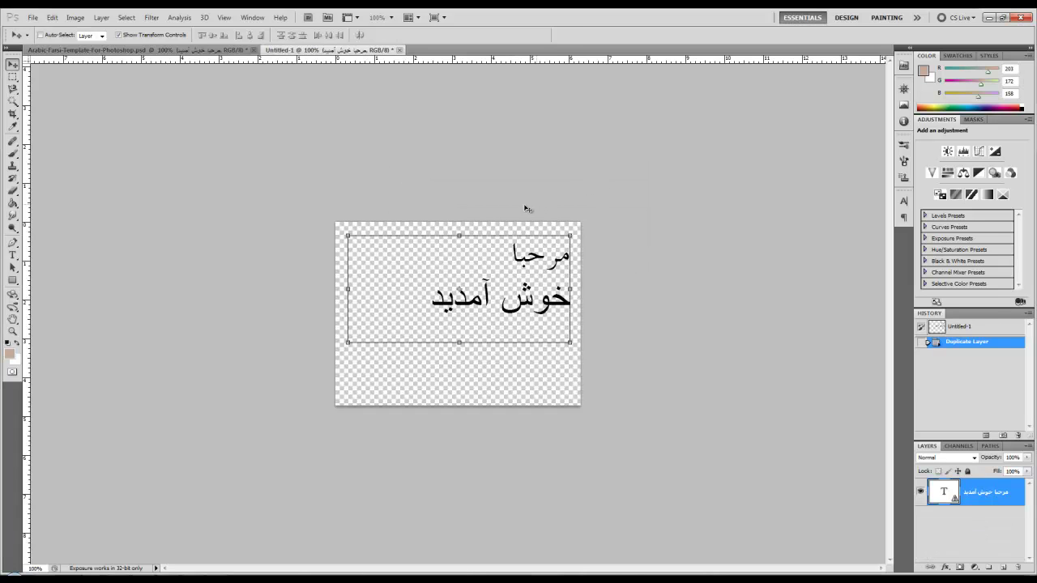
- Reset default black/white colours, duplicate the text layer in Untitled-1, and select the bottom layer
{"action": "key", "text": "d"}
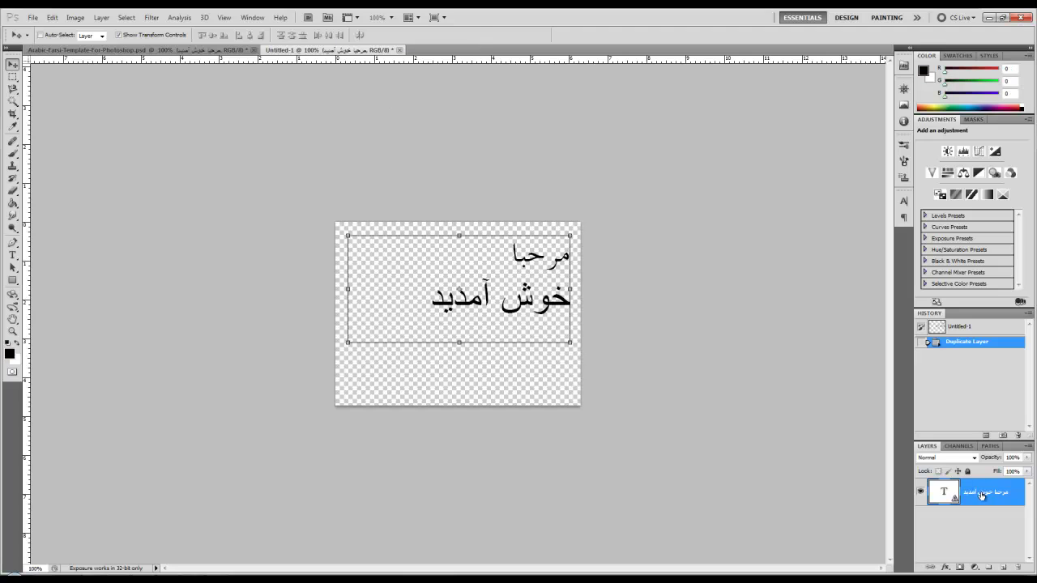
{"action": "right_click", "coordinate": [982, 497]}
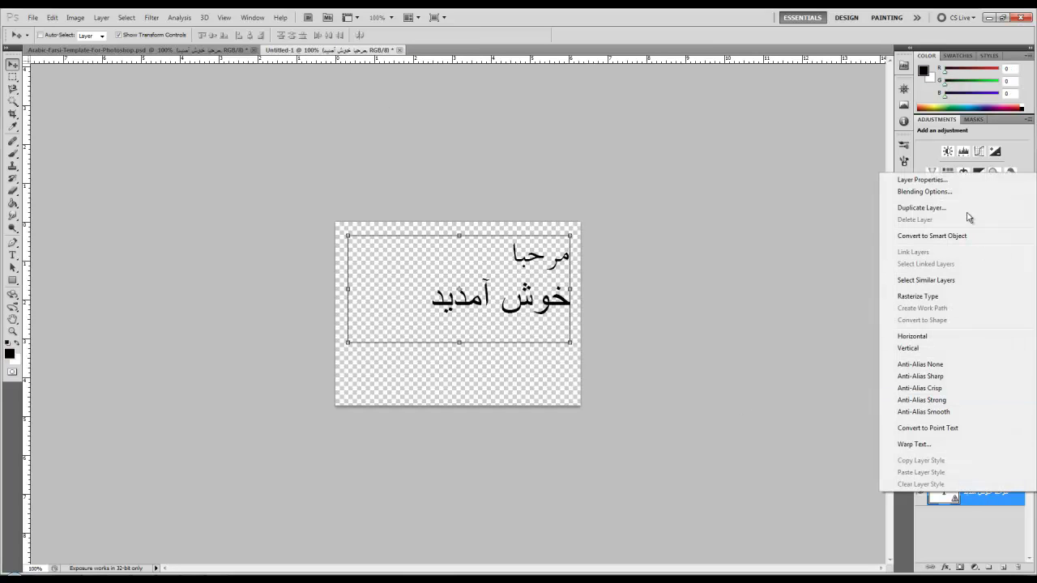
{"action": "left_click", "coordinate": [964, 208]}
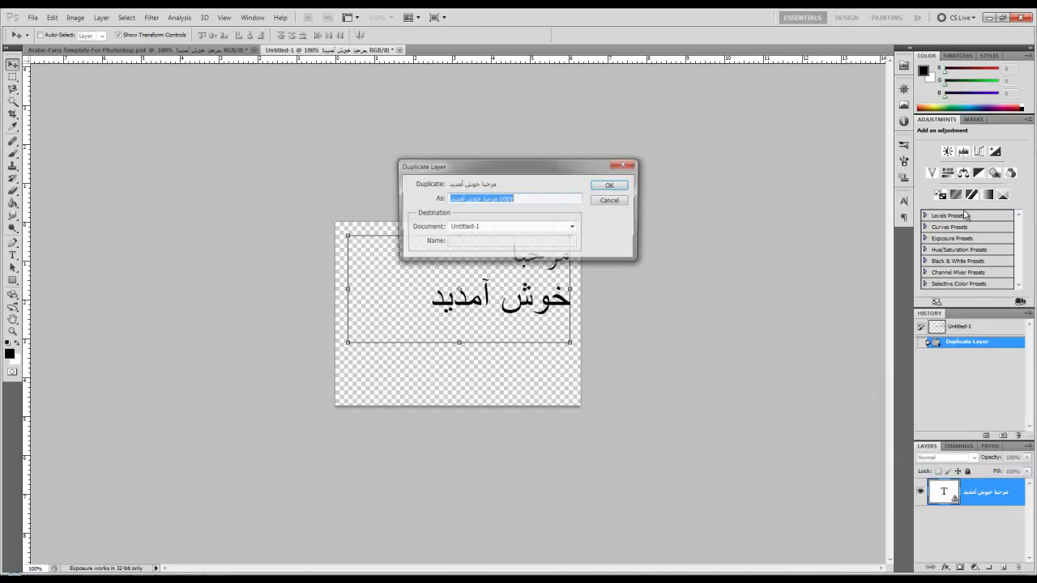
{"action": "left_click", "coordinate": [606, 187]}
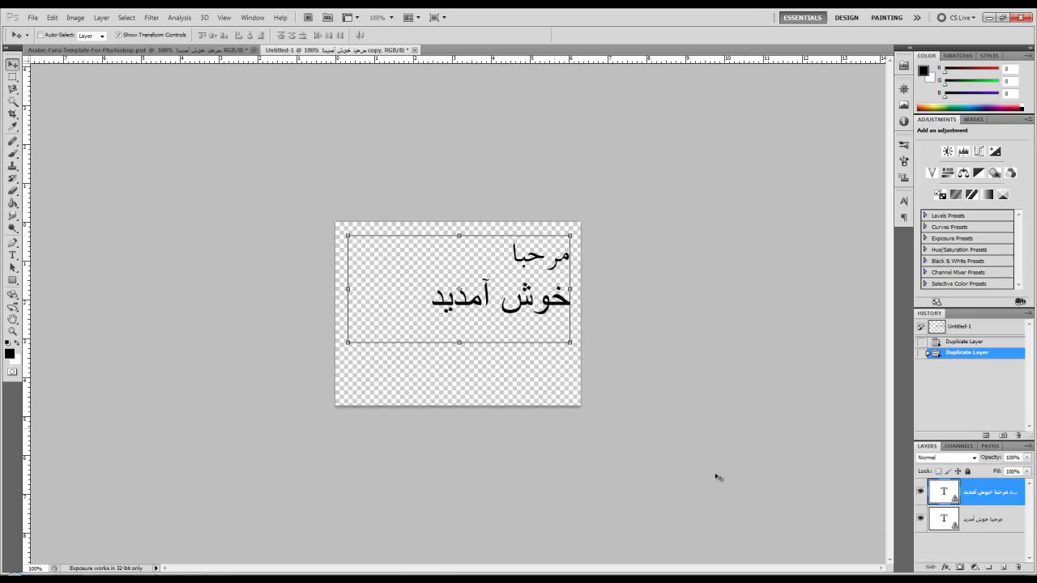
{"action": "left_click", "coordinate": [980, 522]}
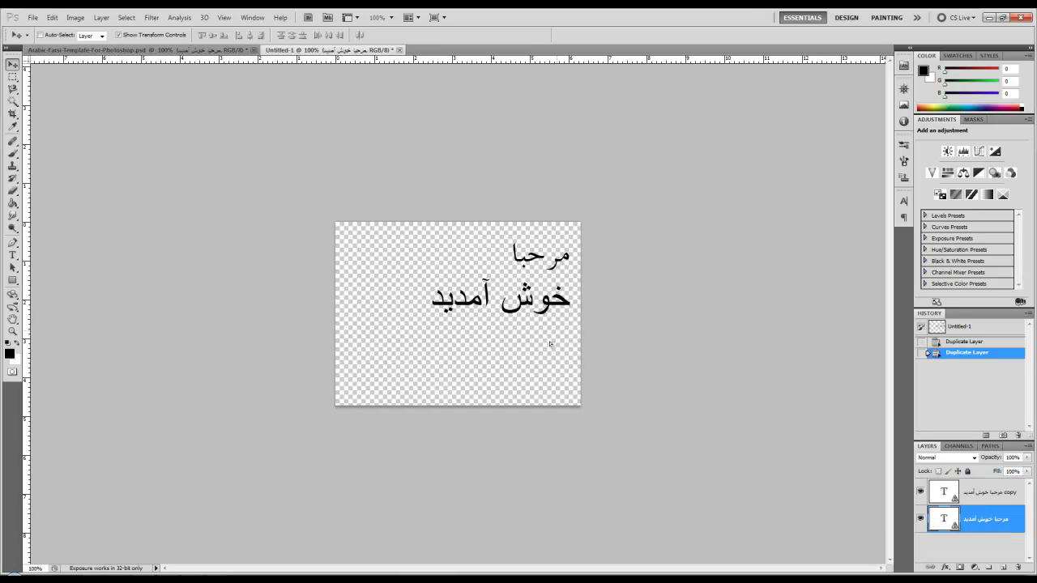
- Drag the bottom greeting copy lower, then set Canvas Size width to 12 inches
{"action": "left_click_drag", "start_coordinate": [557, 334], "coordinate": [543, 397]}
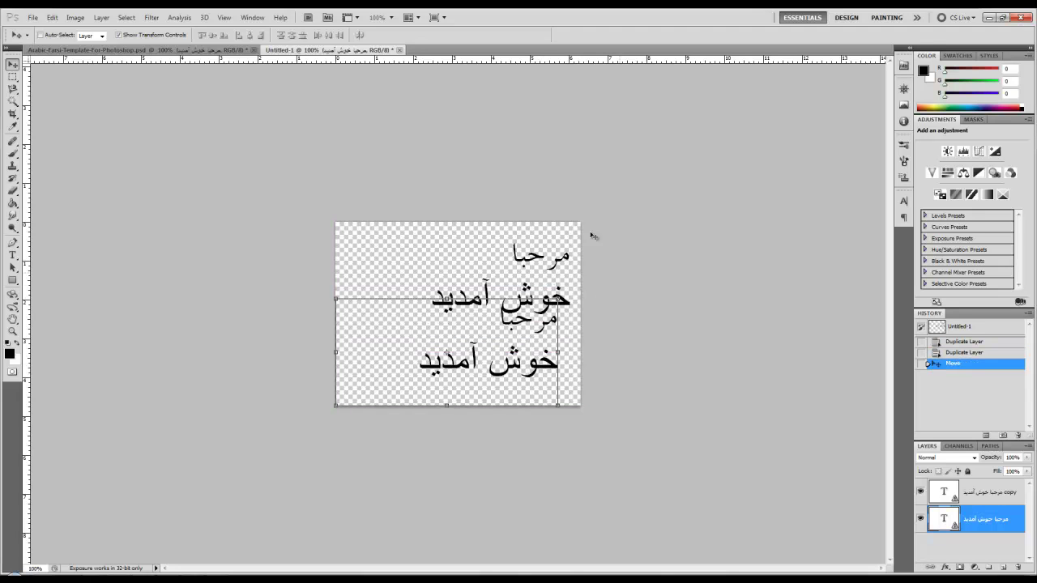
{"action": "left_click", "coordinate": [74, 17]}
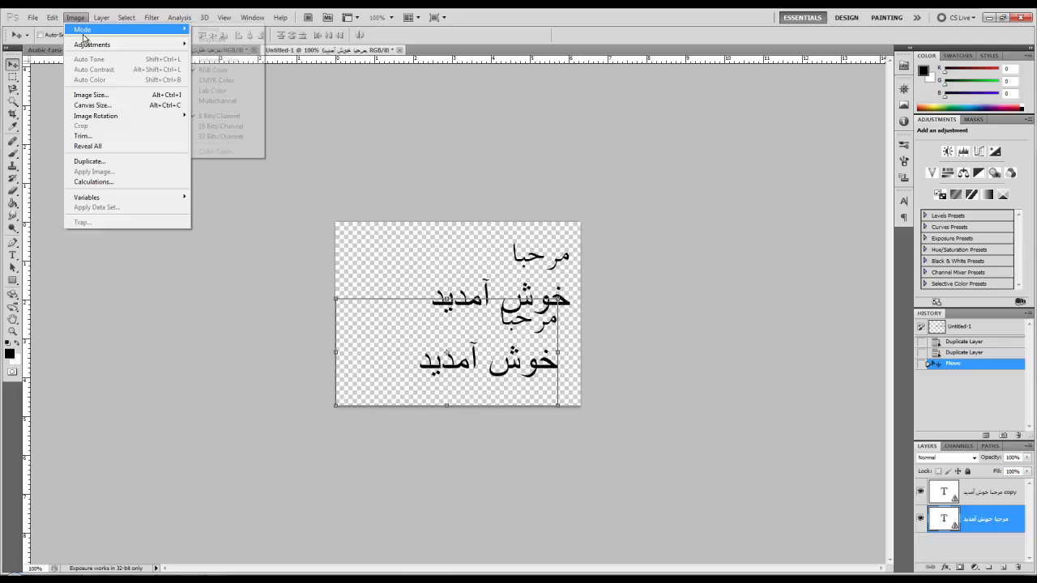
{"action": "left_click", "coordinate": [96, 104]}
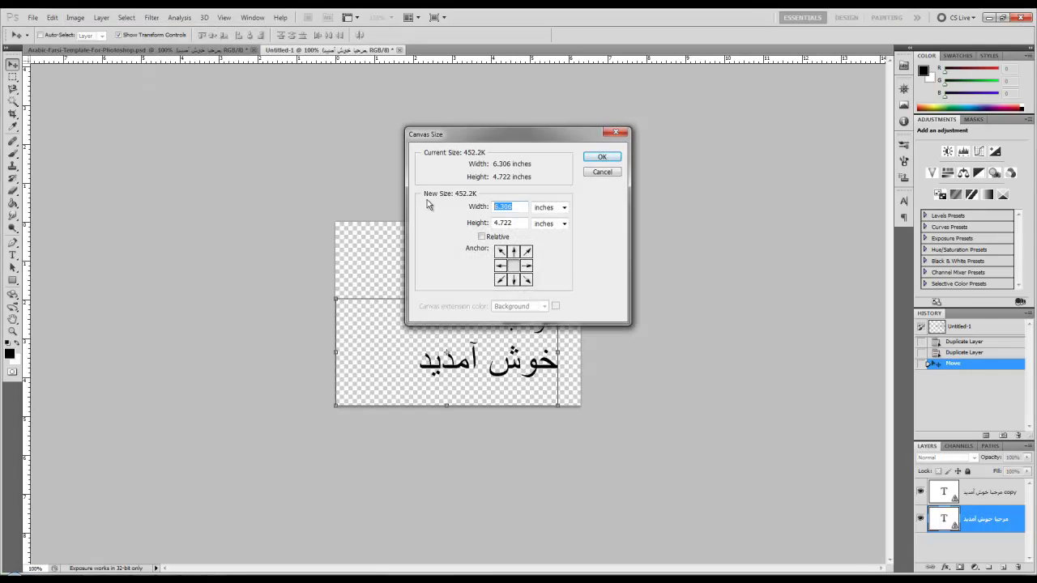
{"action": "type", "text": "12"}
{"action": "key", "text": "Tab"}
{"action": "key", "text": "Tab"}
{"action": "key", "text": "Return"}
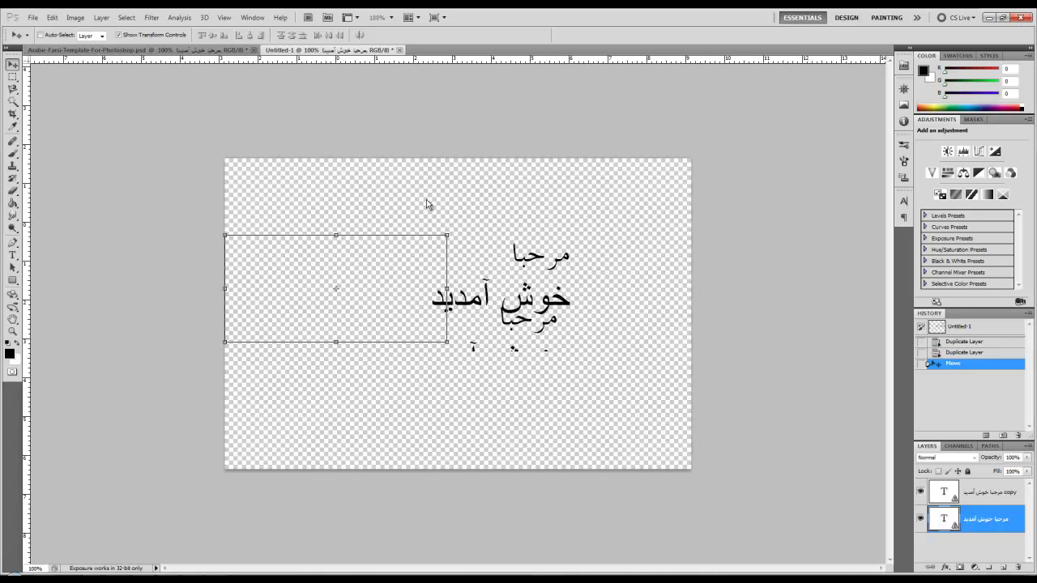